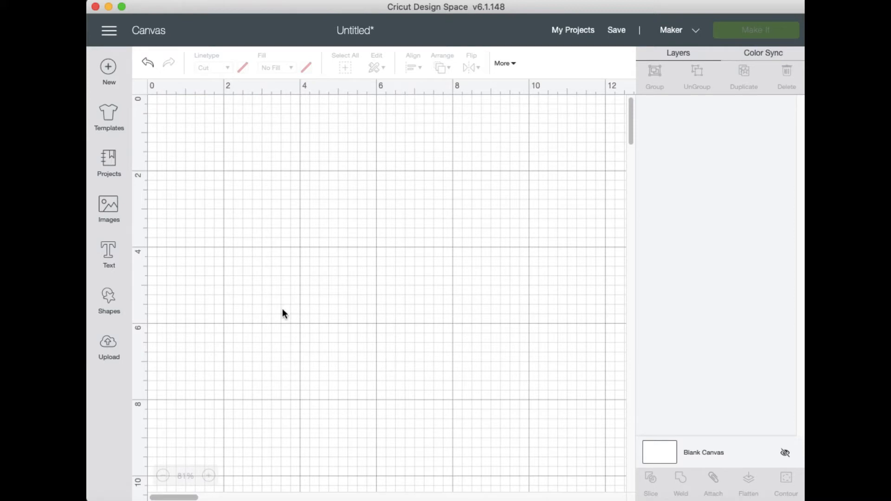
Add the text "cricut" to the canvas and enlarge it to about 6.14 inches wide
left_click(112, 261)
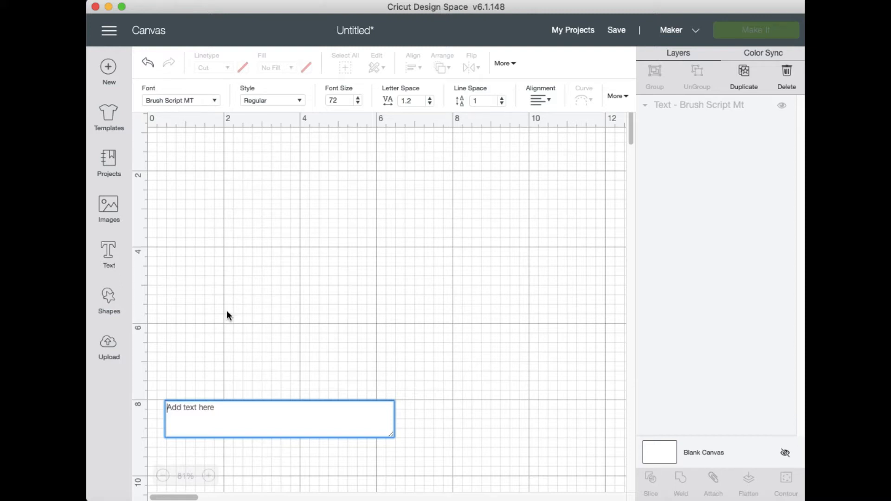
type("cricu")
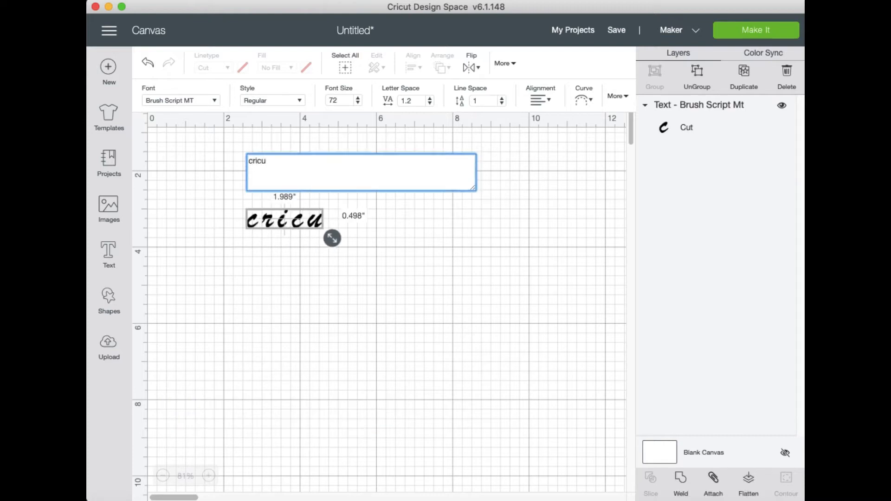
type("t")
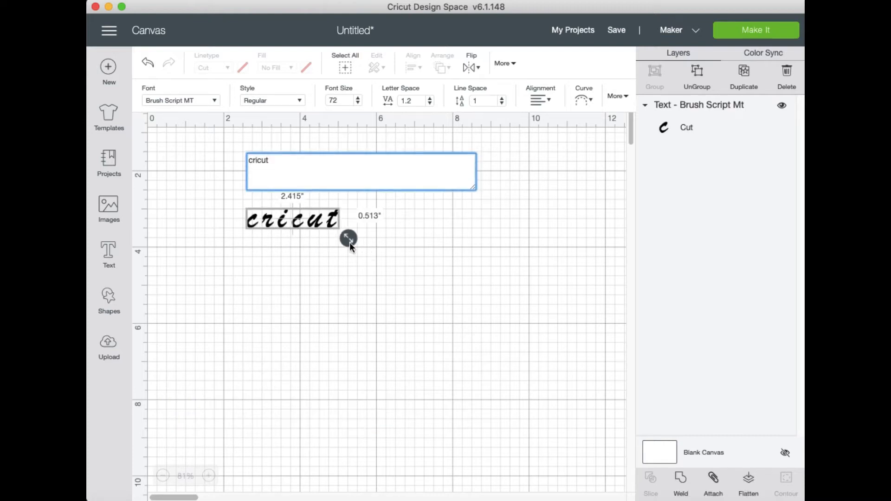
left_click_drag(350, 243, 404, 275)
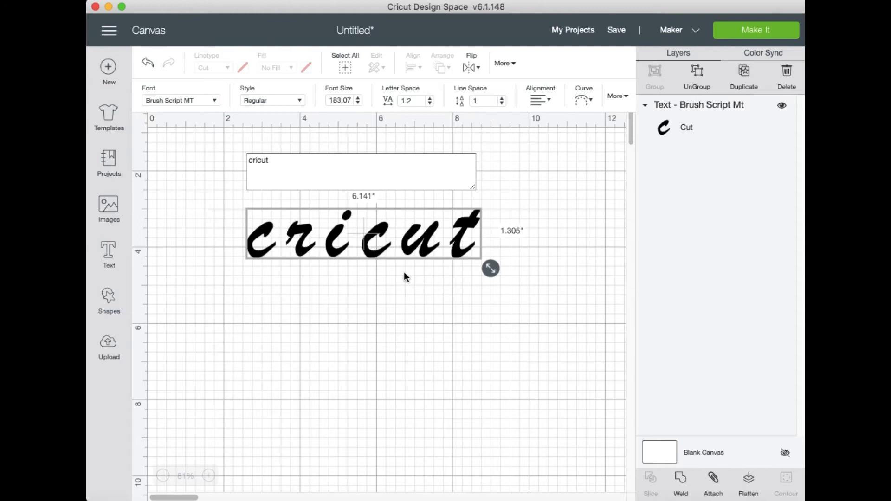
left_click(393, 290)
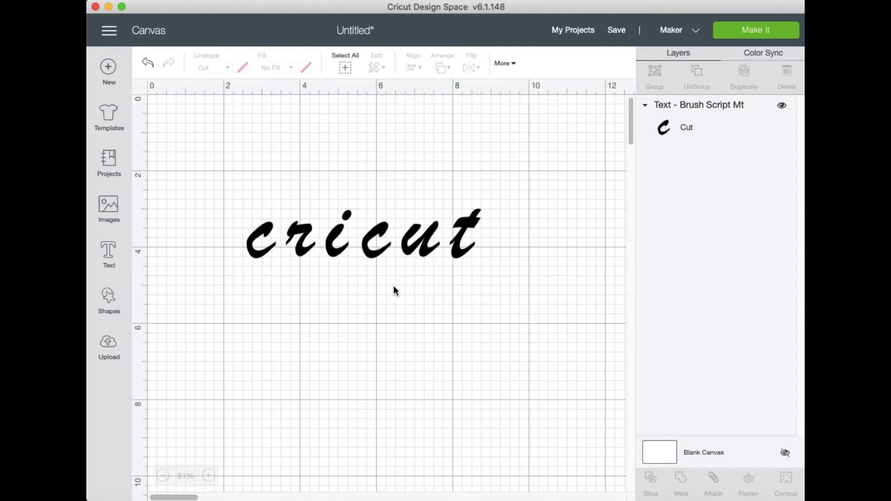
Ungroup the cricut text into separate letters and slightly reposition the first c
left_click(381, 255)
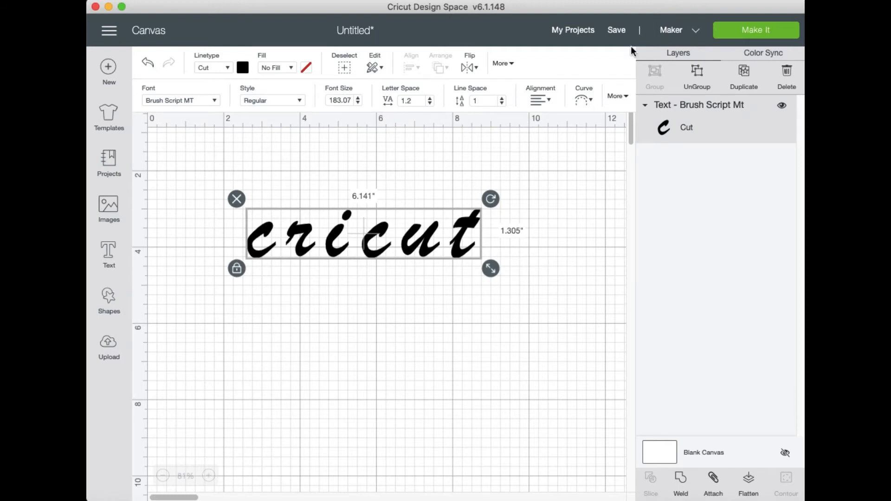
left_click(702, 80)
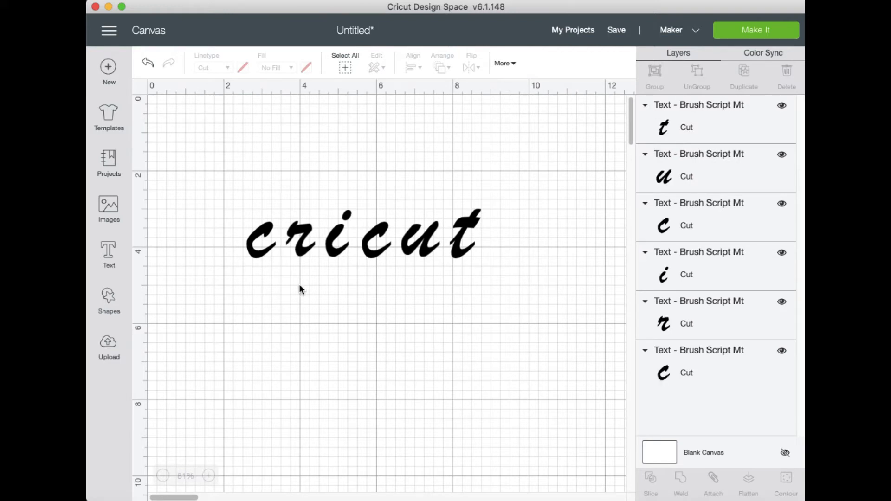
left_click(255, 254)
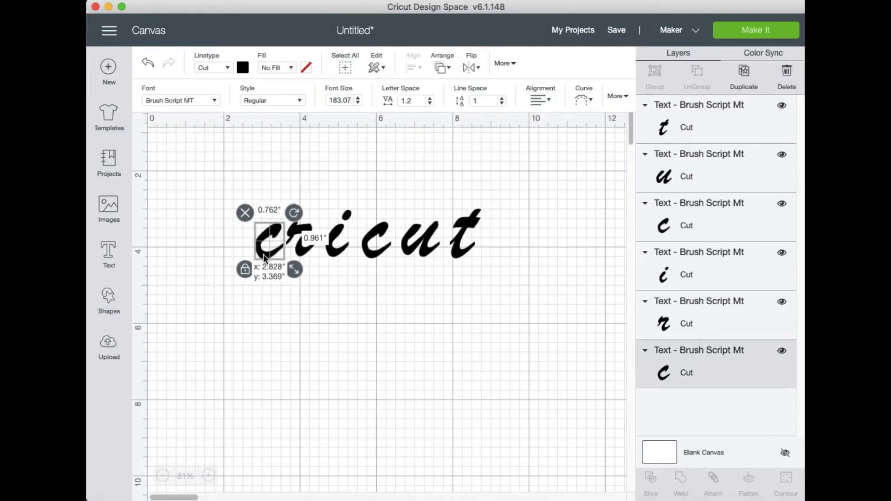
left_click_drag(254, 253, 253, 253)
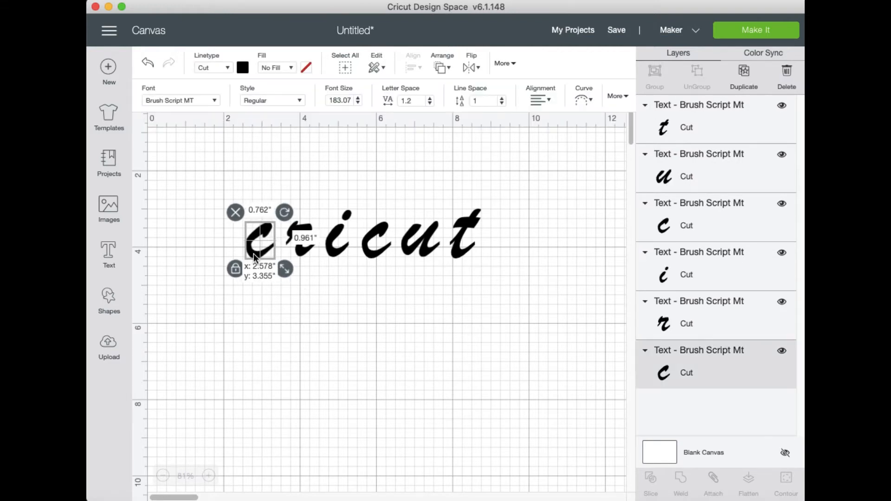
left_click(305, 301)
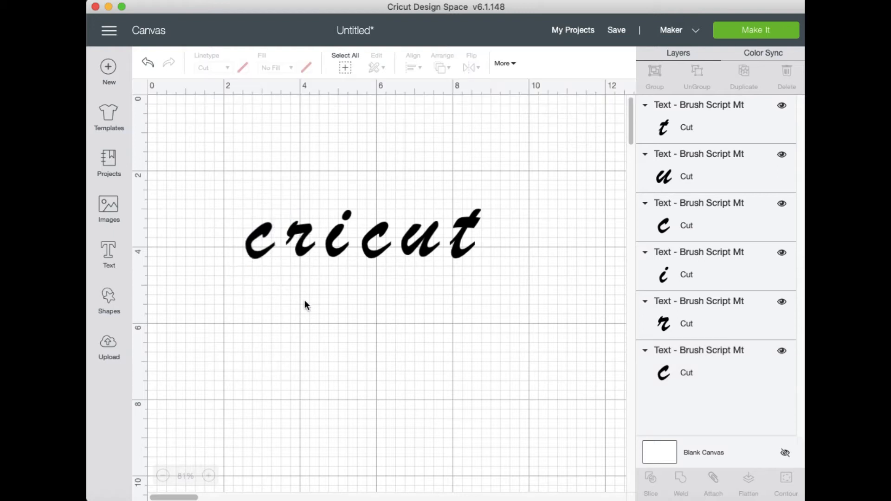
Nudge the letter r toward the first c until the two letters connect
left_click(305, 247)
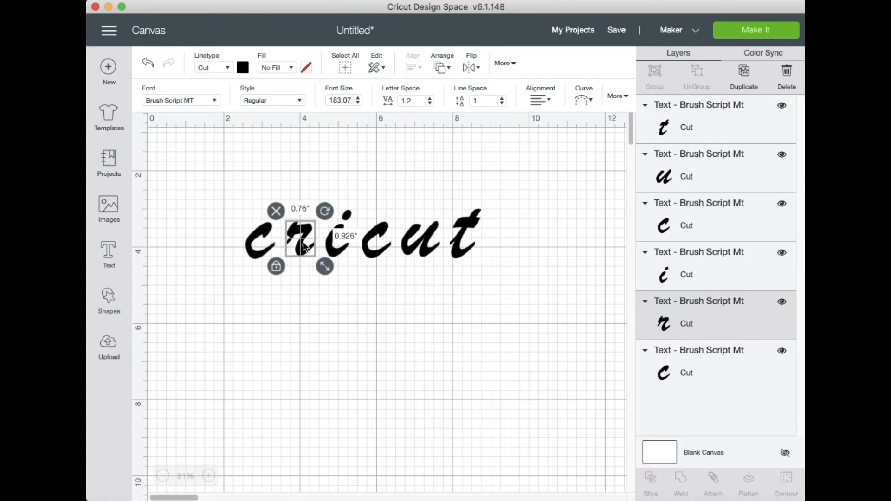
key("Left")
key("Left")
key("Left")
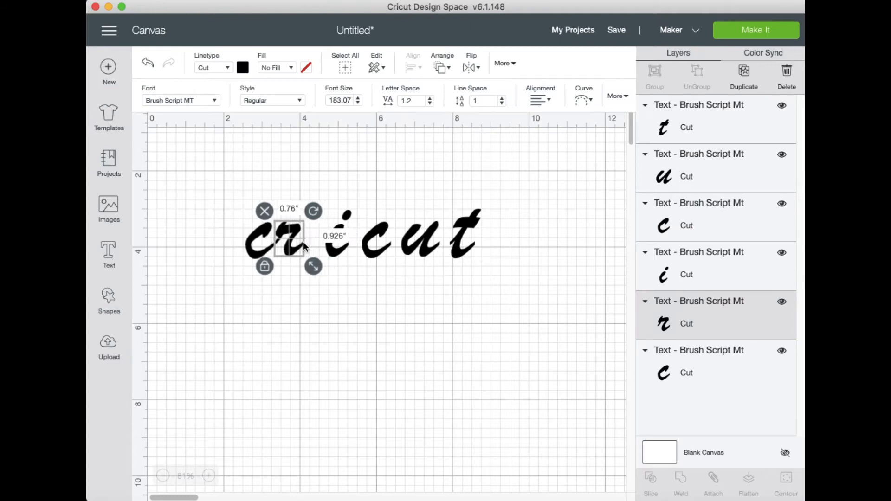
left_click(294, 305)
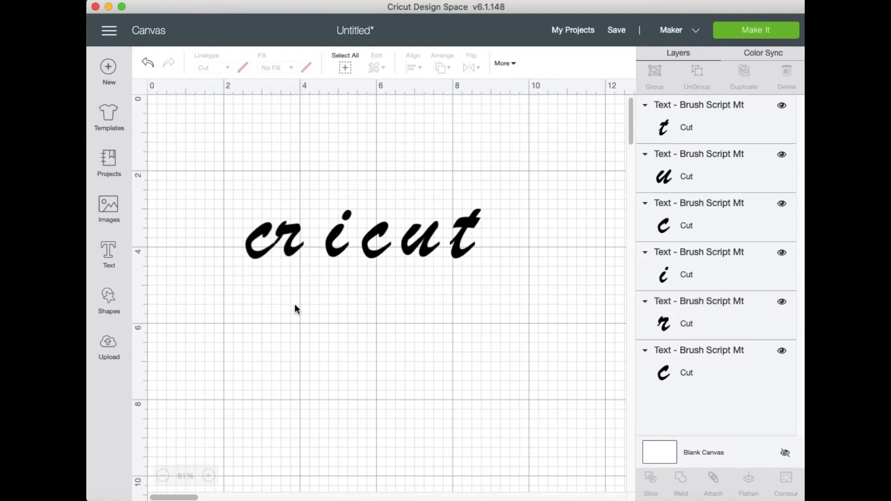
Nudge the letter i toward the r until it joins the connected letters
left_click(333, 252)
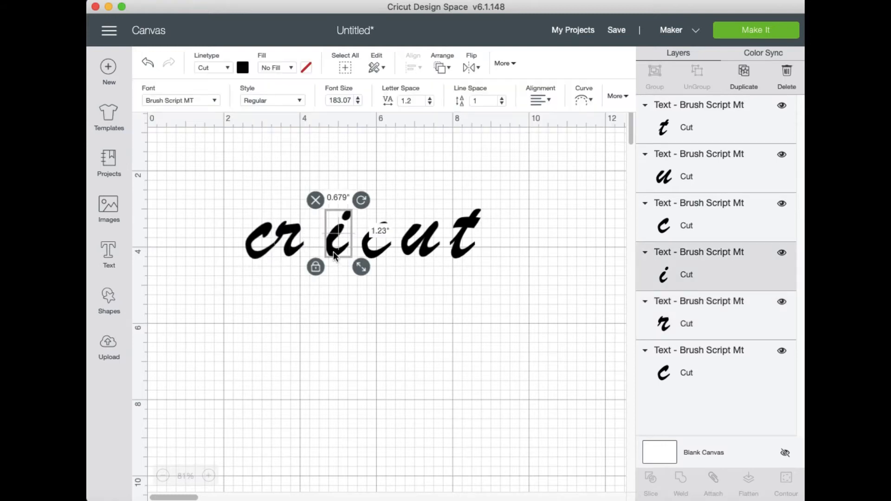
key("Left")
key("Left")
key("Left")
key("Left")
key("Left")
key("Left")
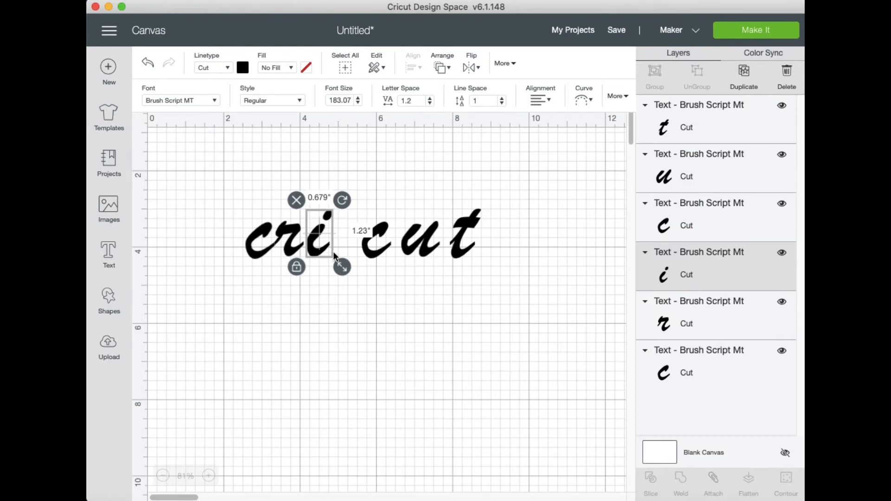
left_click(387, 282)
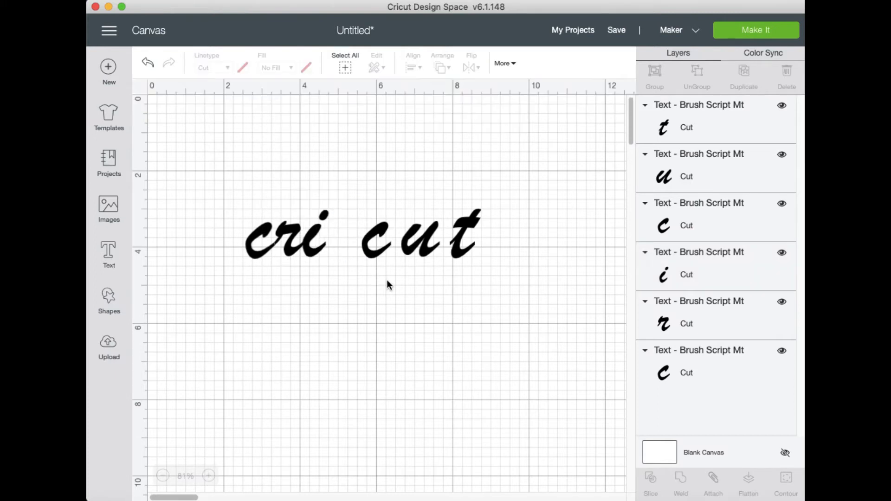
Nudge the second c toward the i until the two letters connect
left_click(377, 251)
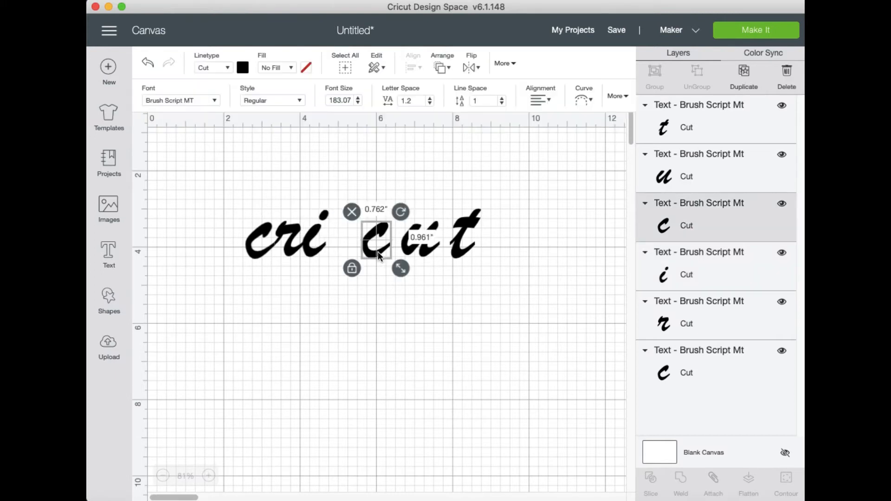
key("Left")
key("Left")
key("Left")
key("Left")
key("Left")
key("Left")
key("Left")
key("Left")
key("Left")
key("Left")
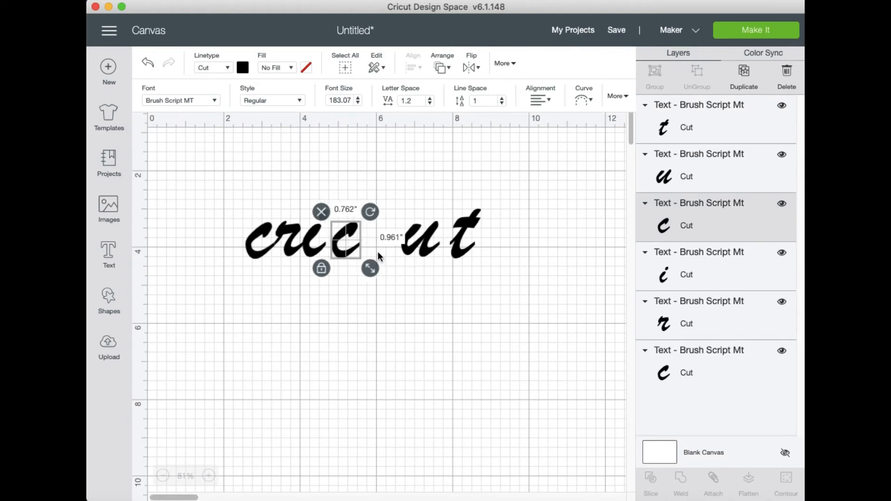
Nudge the letter u toward the second c until the two letters connect
left_click(422, 248)
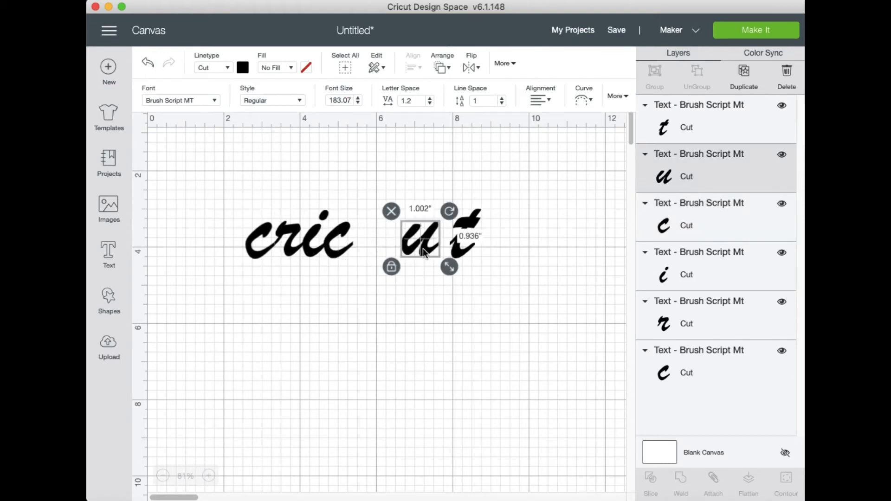
key("Left")
key("Left")
key("Left")
key("Left")
key("Left")
key("Left")
key("Left")
key("Left")
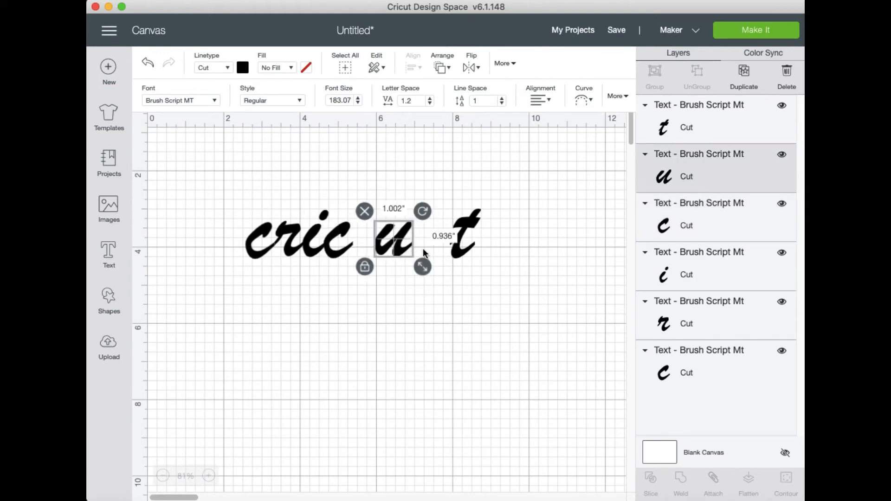
key("Left")
key("Left")
key("Left")
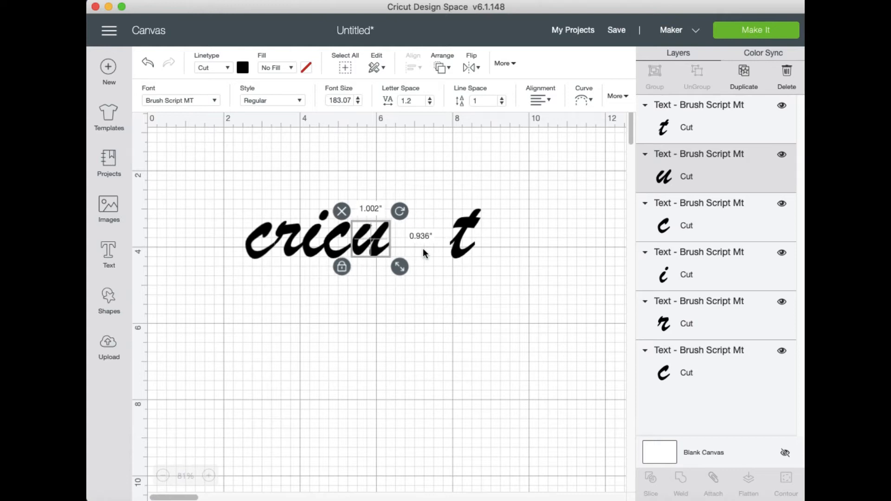
Nudge the letter t toward the u until it completes the connected word
left_click(456, 252)
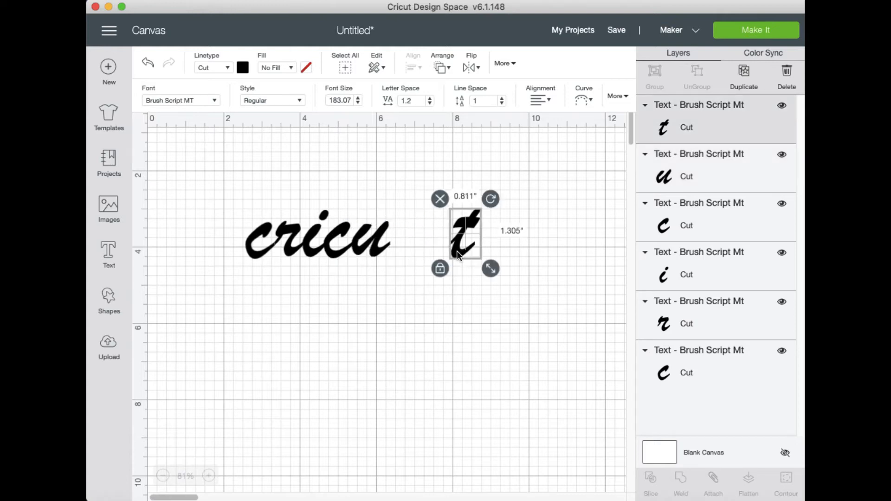
key("Left")
key("Left")
key("Left")
key("Left")
key("Left")
key("Left")
key("Left")
key("Left")
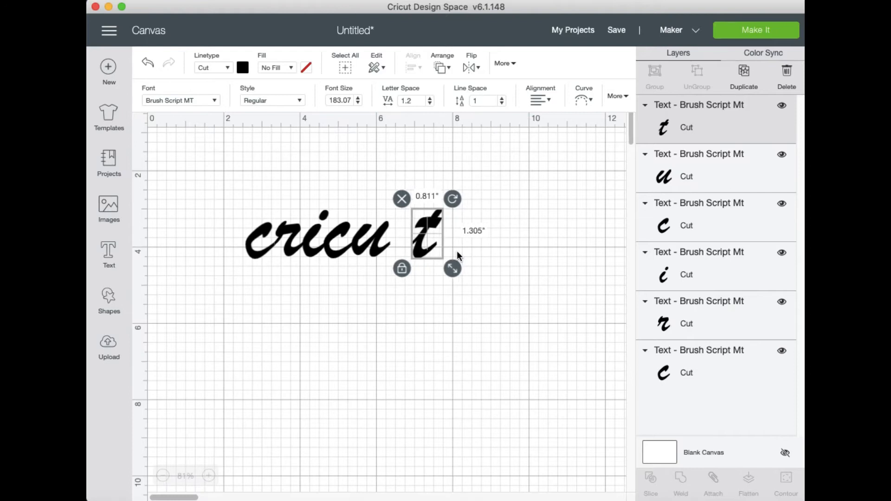
key("Left")
key("Left")
key("Left")
key("Left")
key("Left")
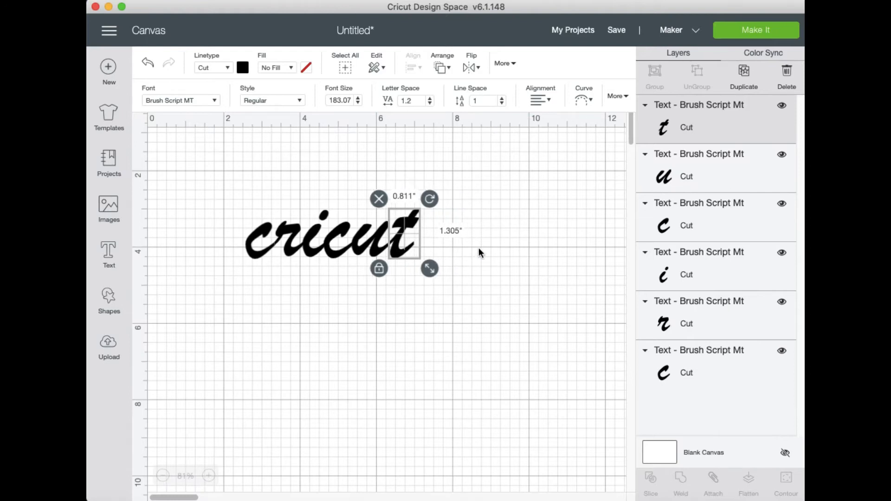
left_click(535, 264)
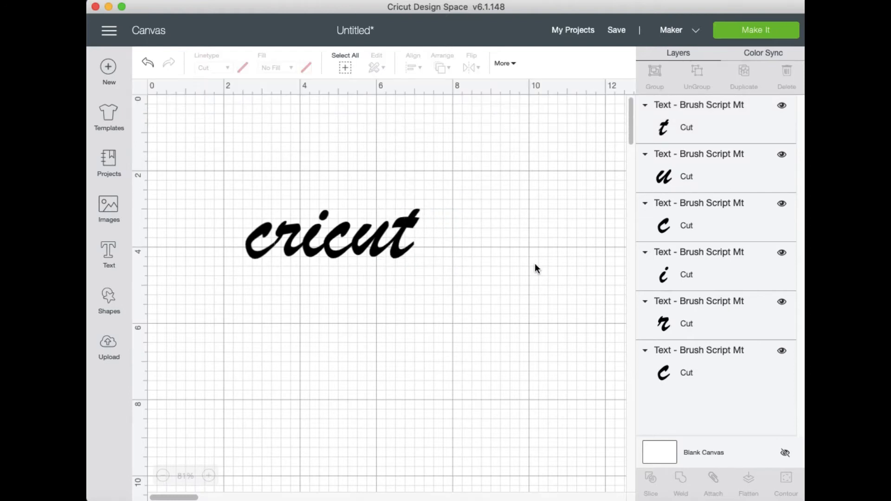
Weld all six cricut letters into one shape and enlarge it to about 8.92 inches wide
left_click_drag(453, 279, 240, 207)
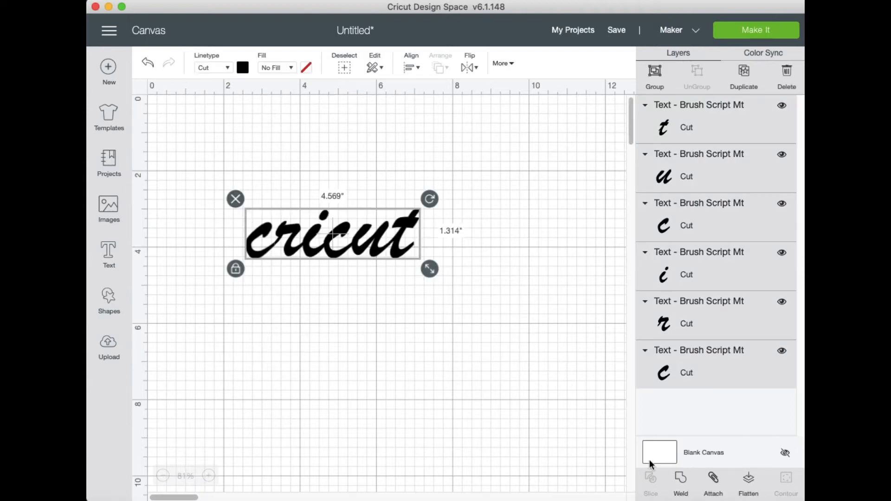
left_click(682, 481)
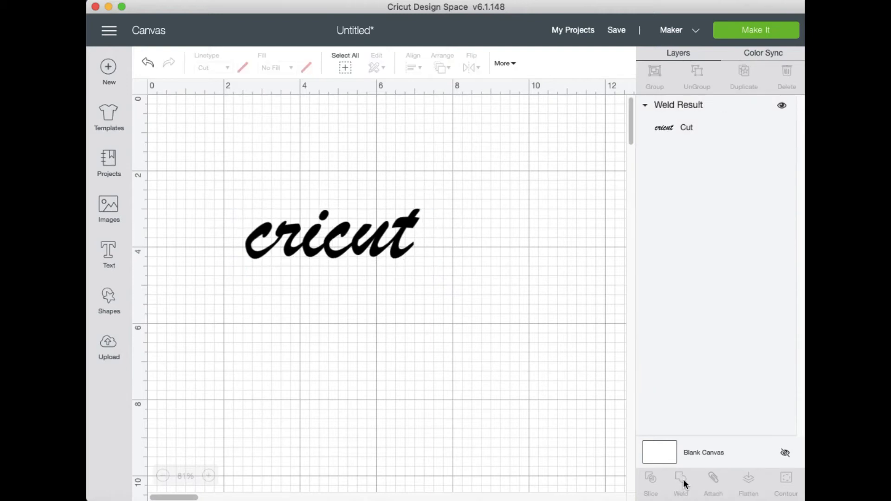
left_click(383, 250)
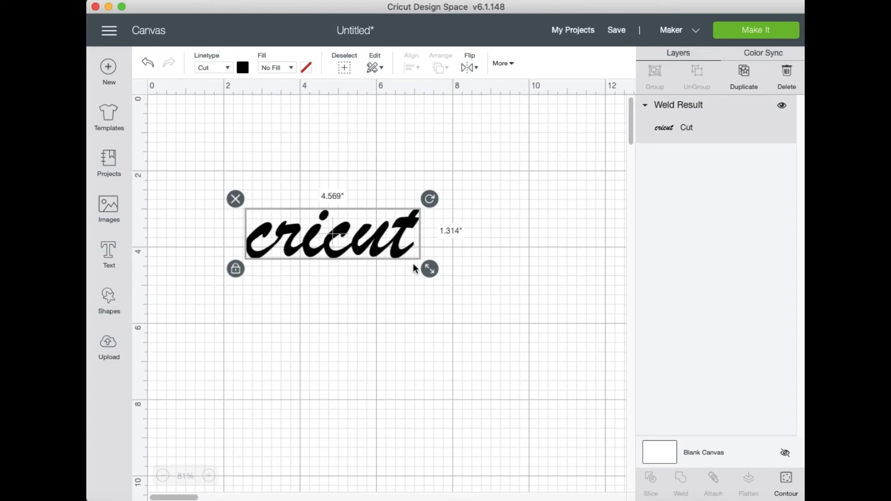
left_click_drag(425, 269, 475, 317)
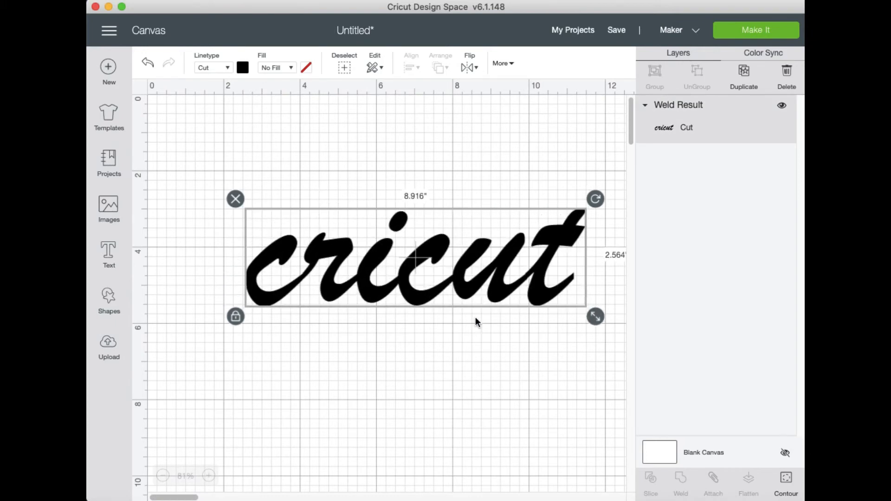
Shrink the welded cricut word to about 6.69 inches wide and place it near the canvas's upper edge
left_click_drag(396, 291, 382, 286)
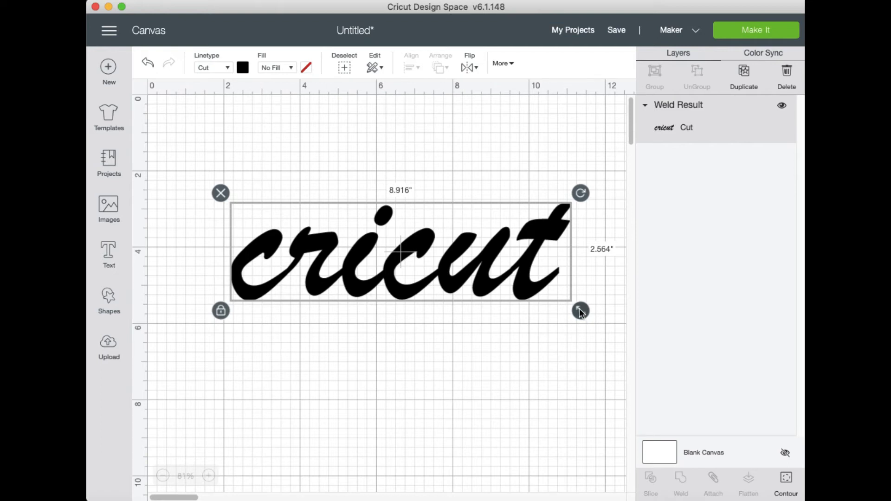
left_click_drag(579, 310, 496, 287)
left_click_drag(426, 252, 435, 171)
key("Escape")
left_click(436, 171)
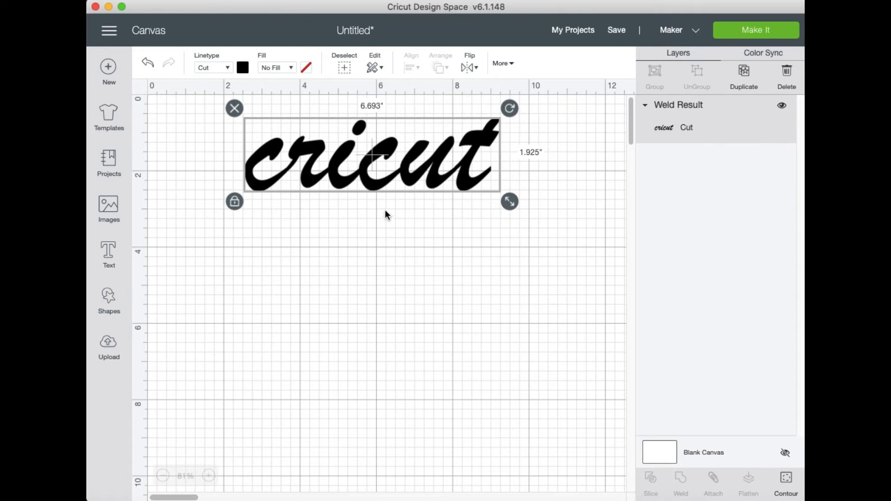
Add a second "cricut" text, enlarge it to about 8.89 inches wide and place it below the welded word
left_click(114, 258)
type("cr")
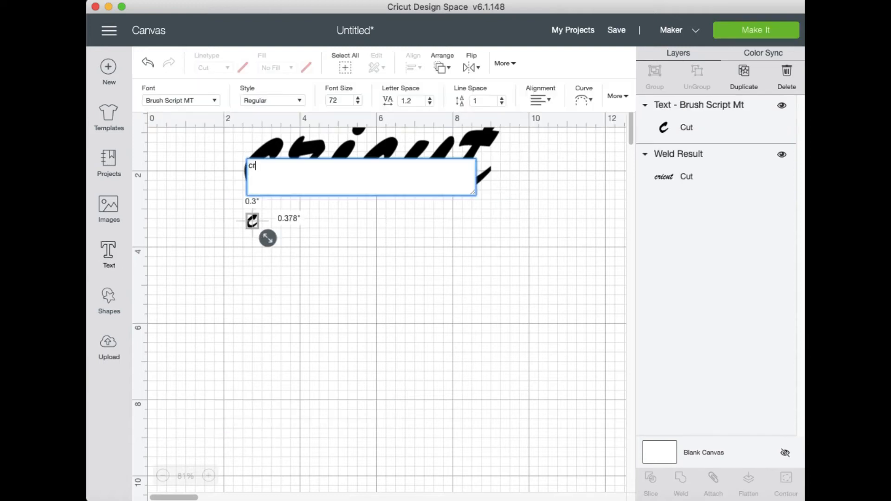
type("icut")
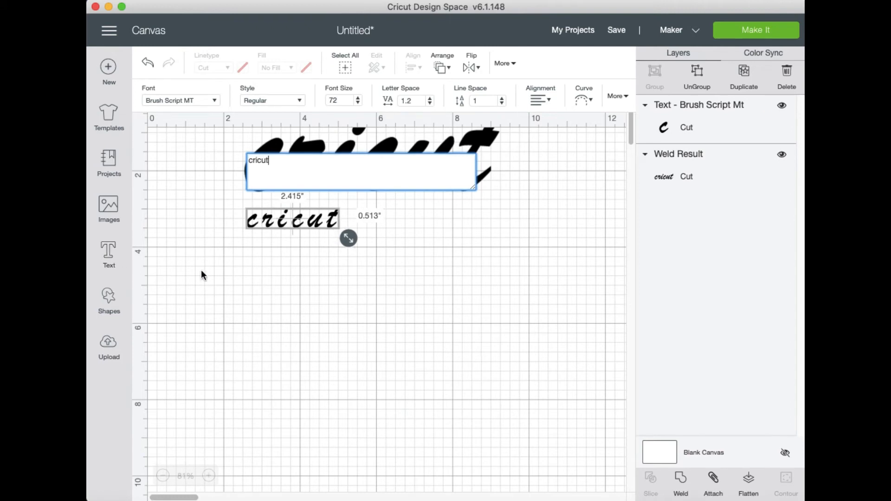
left_click(344, 241)
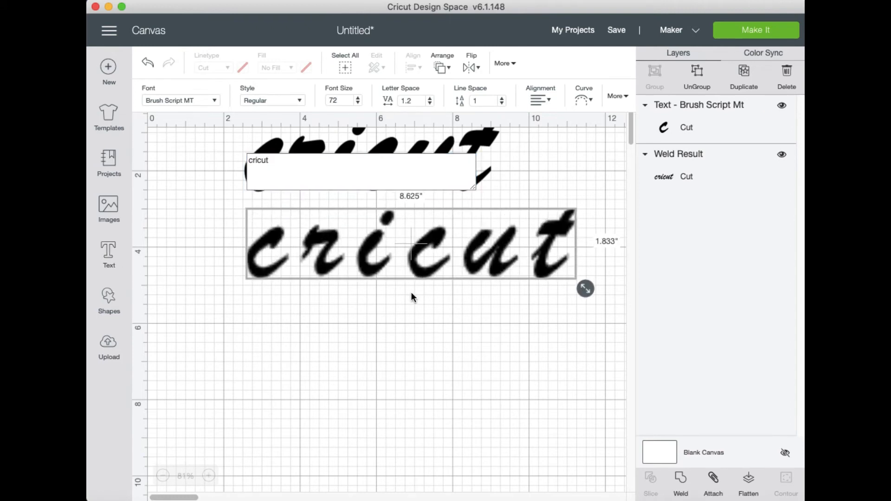
left_click_drag(438, 269, 408, 290)
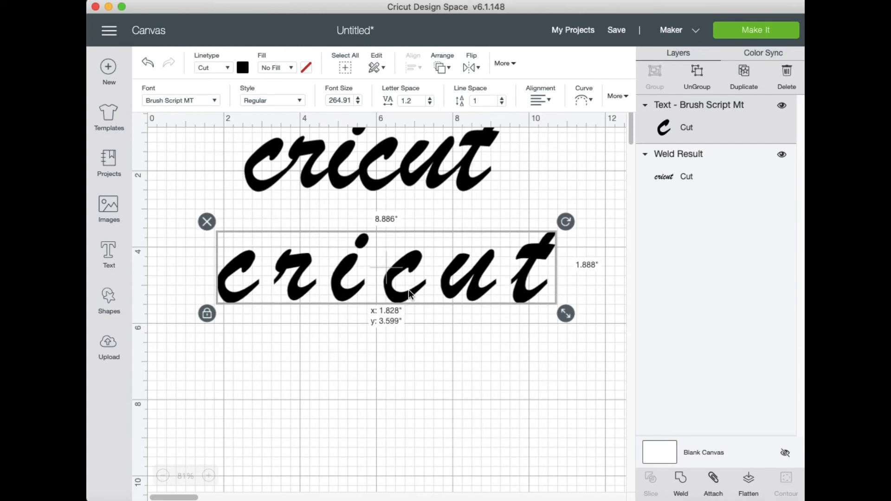
Ungroup the lower cricut text into separate letters and nudge the r toward the first c until they touch
left_click(697, 81)
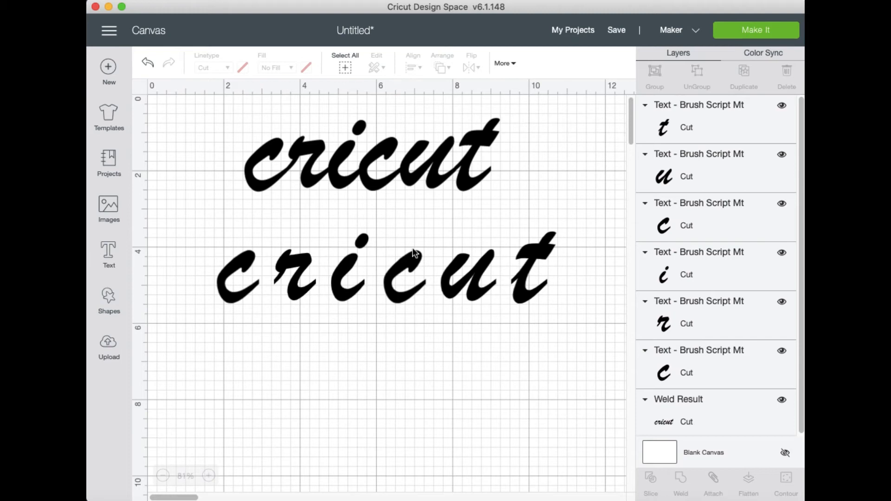
left_click(298, 294)
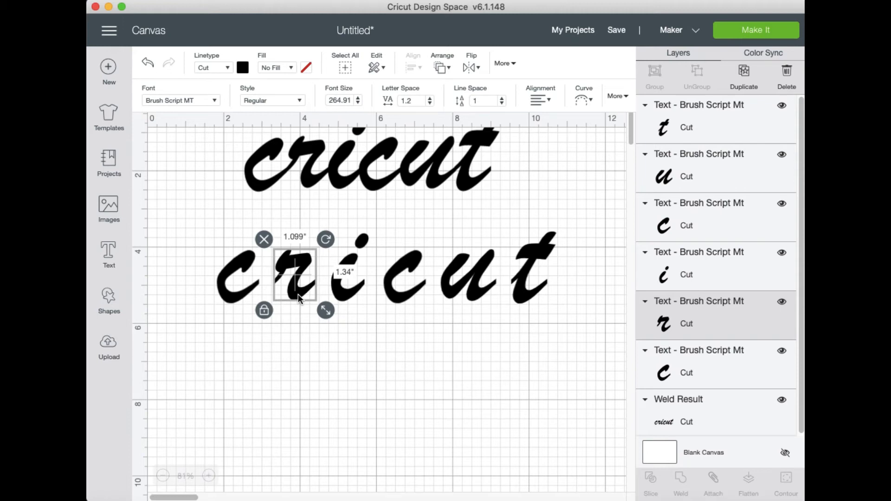
key("Left")
key("Left")
key("Left")
key("Left")
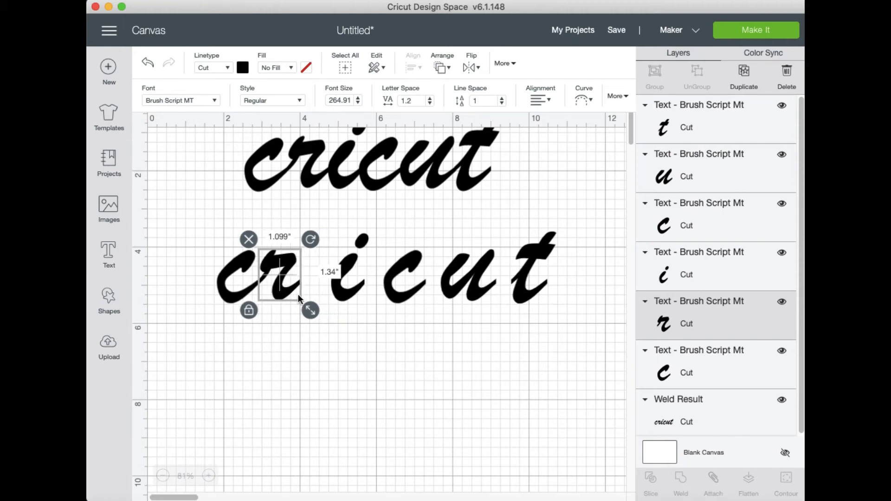
left_click(291, 342)
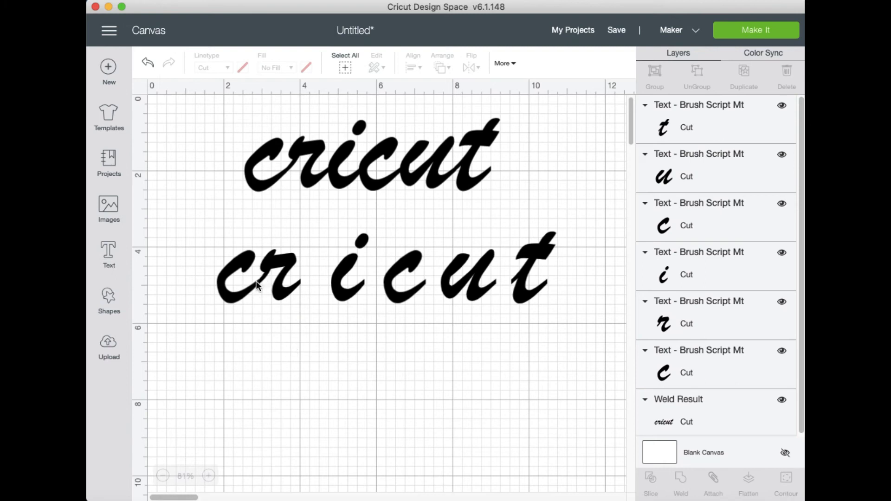
Fine-tune the lower word's r against the first c, placing it at about x 2.87, y 4.09 inches
left_click(288, 264)
left_click_drag(288, 264, 287, 264)
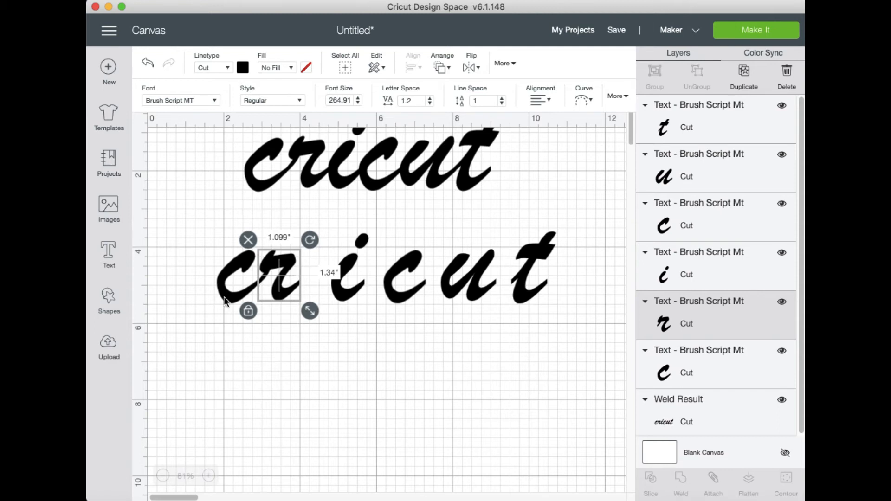
left_click(190, 328)
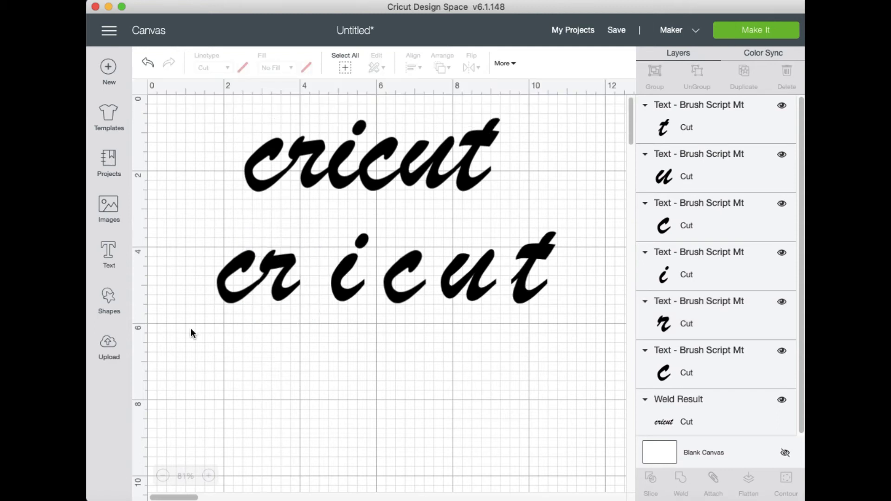
left_click(282, 297)
left_click(277, 358)
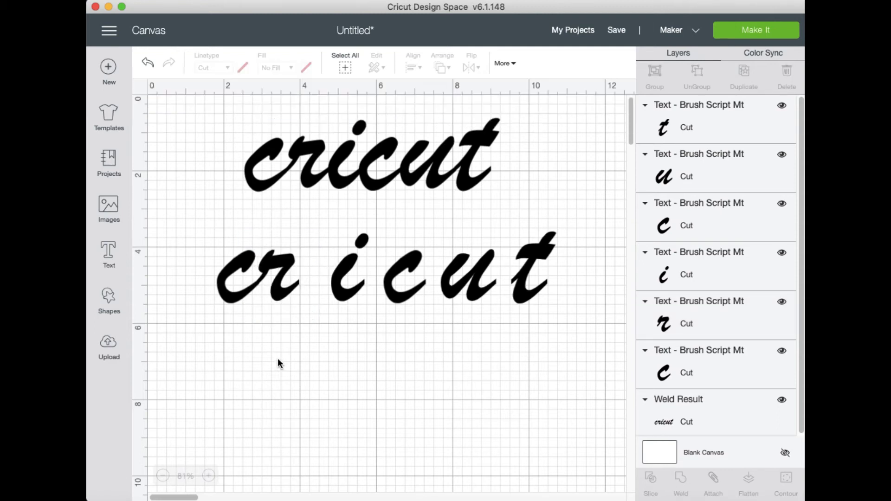
left_click_drag(286, 295, 286, 296)
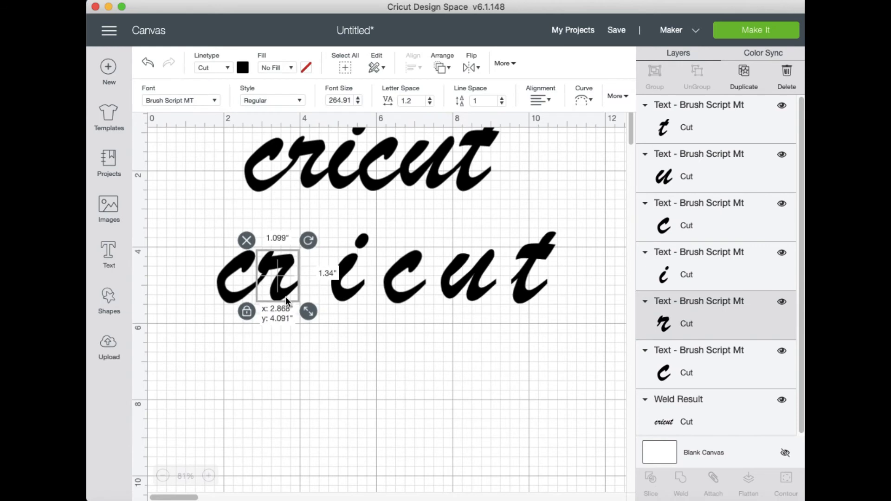
left_click(271, 356)
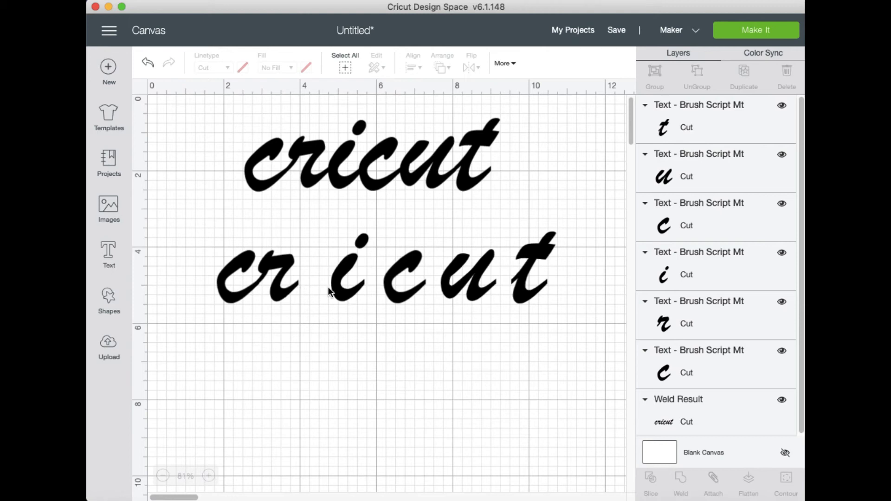
Move the lower word's i against the r, placing it at about x 3.91, y 3.68 inches
left_click(343, 292)
key("Left")
key("Left")
key("Left")
key("Left")
key("Left")
key("Left")
key("Left")
key("Left")
key("Left")
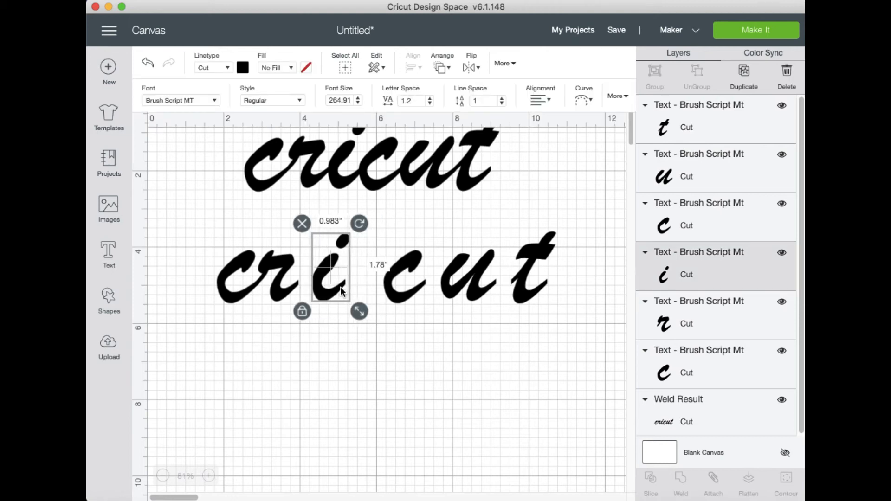
key("Left")
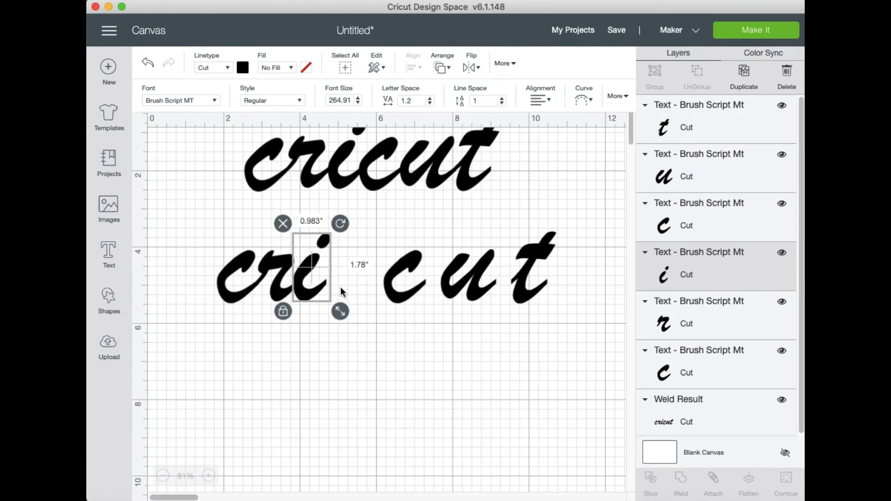
key("Right")
left_click(312, 344)
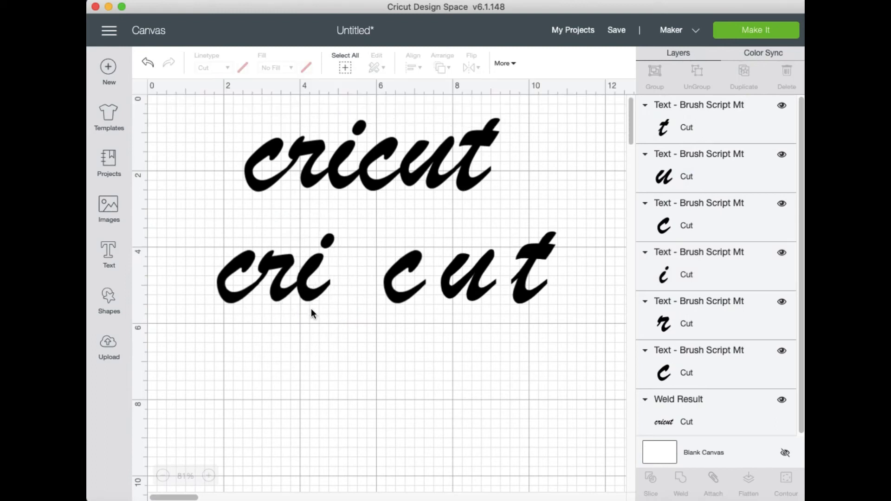
left_click(311, 290)
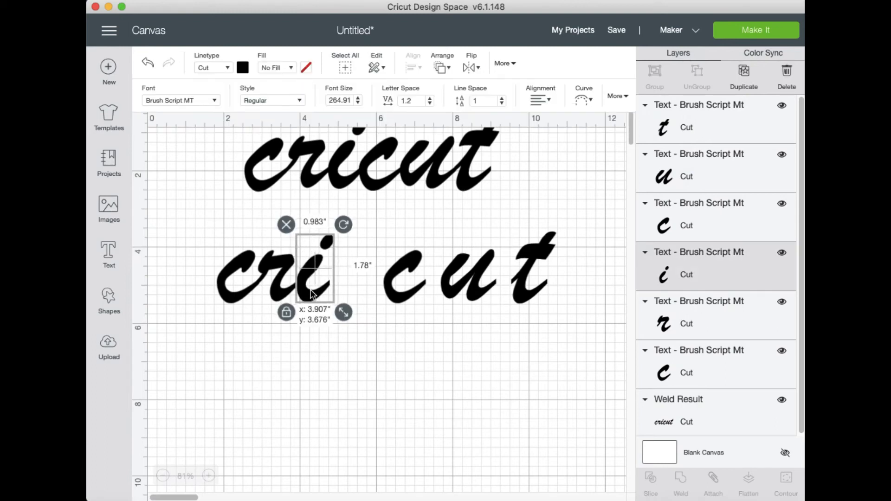
left_click(397, 342)
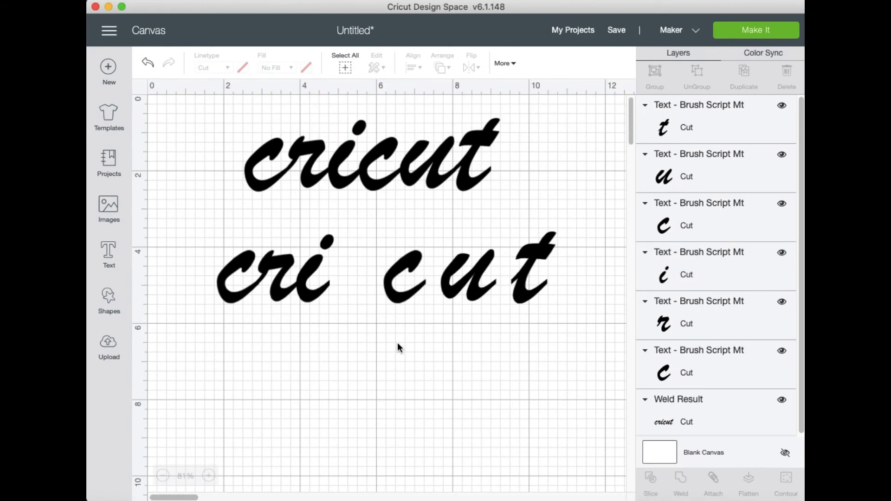
Move the lower word's second c toward the i and adjust it slightly until the two letters connect
left_click(397, 296)
key("Left")
key("Left")
key("Left")
key("Left")
key("Left")
key("Left")
key("Left")
key("Left")
key("Left")
key("Left")
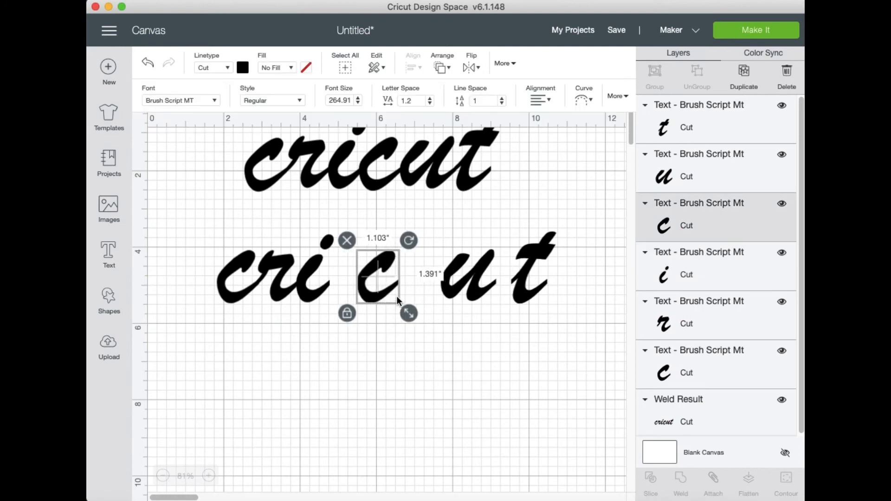
key("Left")
key("Left")
key("Left")
key("Left")
key("Left")
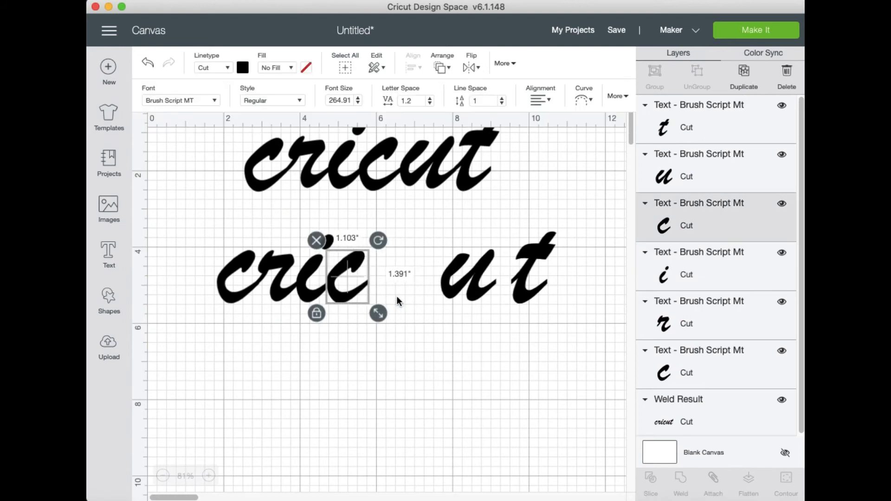
left_click(372, 355)
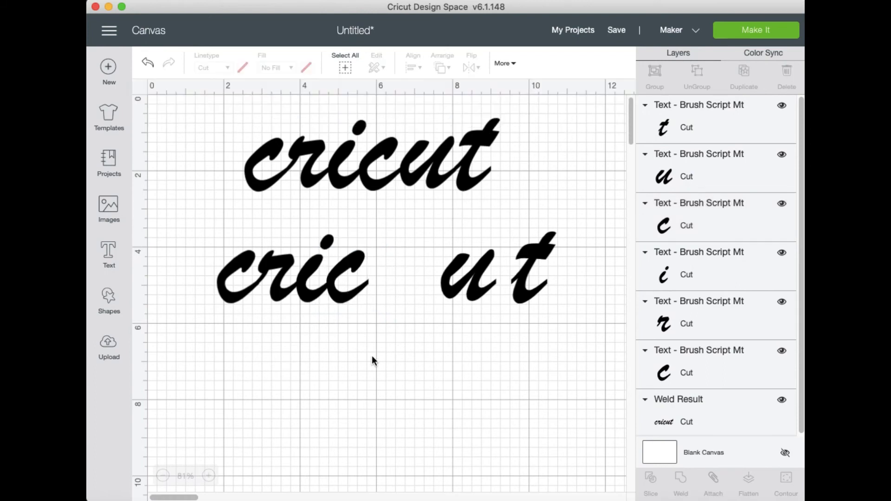
left_click(341, 293)
left_click_drag(341, 293, 339, 293)
left_click(338, 361)
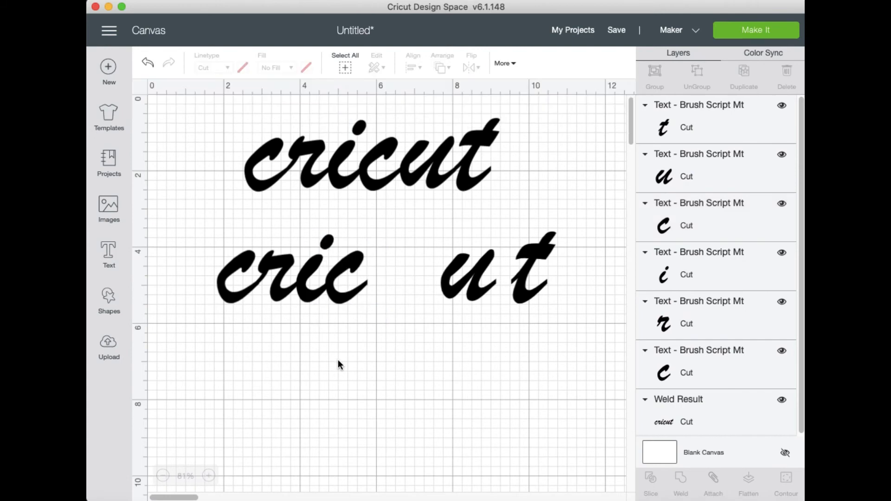
Move the lower word's u toward the second c and shift it slightly down so the strokes join
left_click(463, 291)
key("Left")
key("Left")
key("Left")
key("Left")
key("Left")
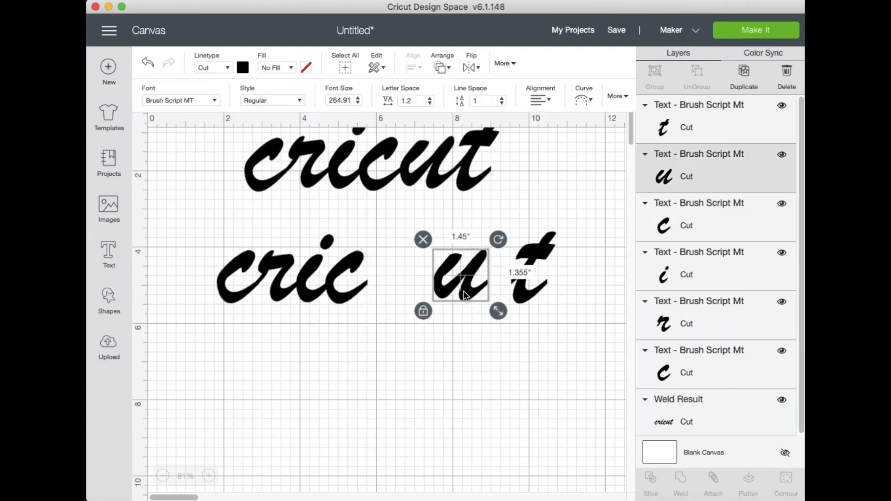
key("Left")
key("Left")
key("Left")
key("Left")
key("Left")
key("Left")
key("Left")
key("Left")
key("Left")
key("Left")
key("Left")
key("Left")
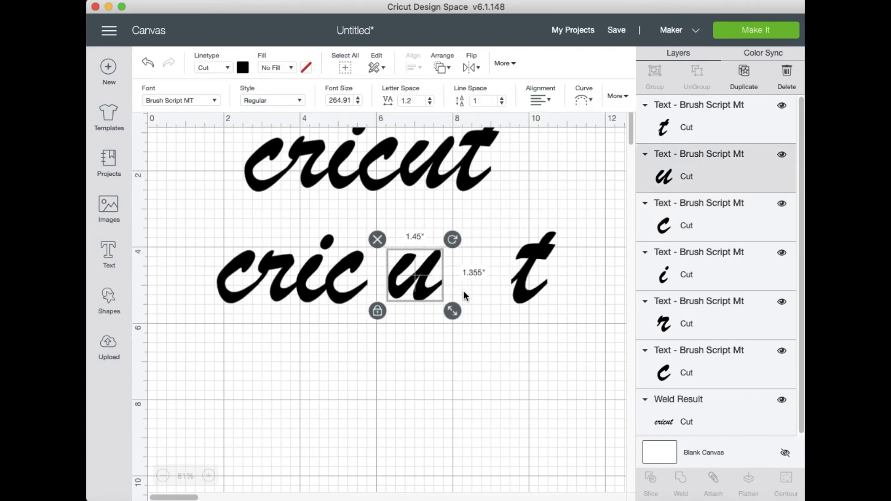
key("Left")
key("Left")
key("Left")
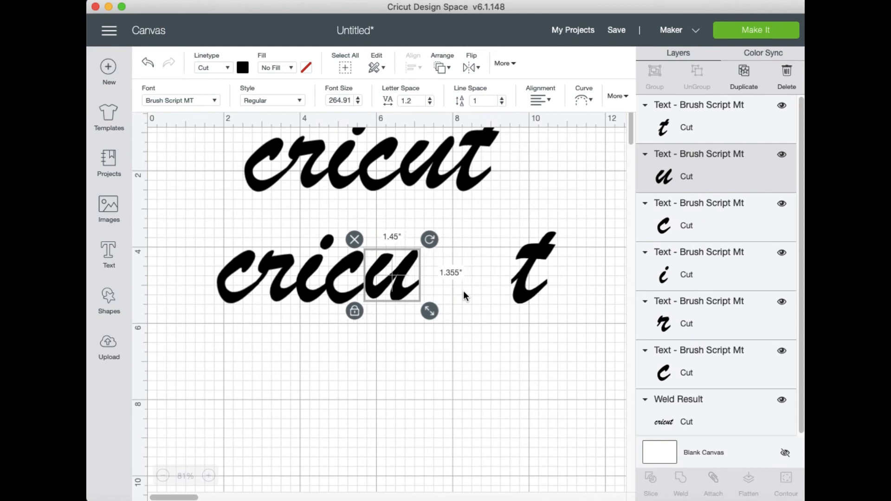
left_click(437, 379)
left_click_drag(391, 277, 394, 285)
left_click(435, 317)
Move the lower word's t against the u, placing it at about x 7.06, y 3.72 inches
left_click_drag(522, 288, 431, 287)
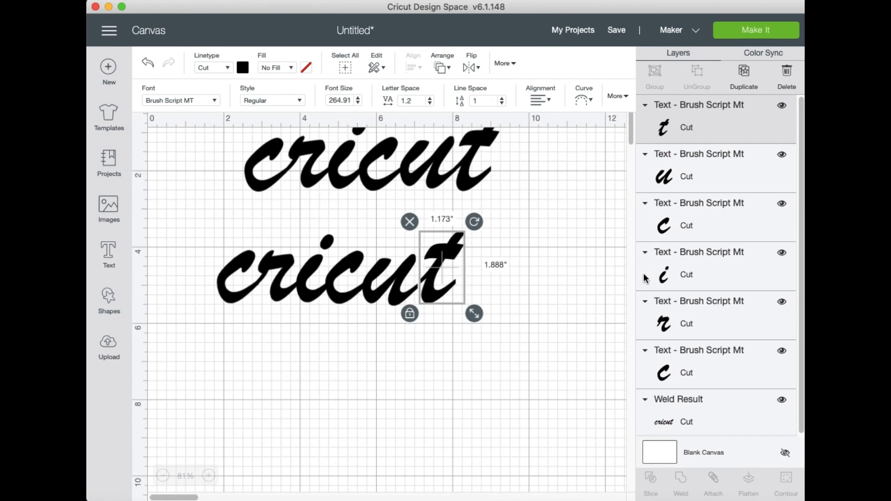
left_click(433, 377)
left_click_drag(441, 271, 435, 268)
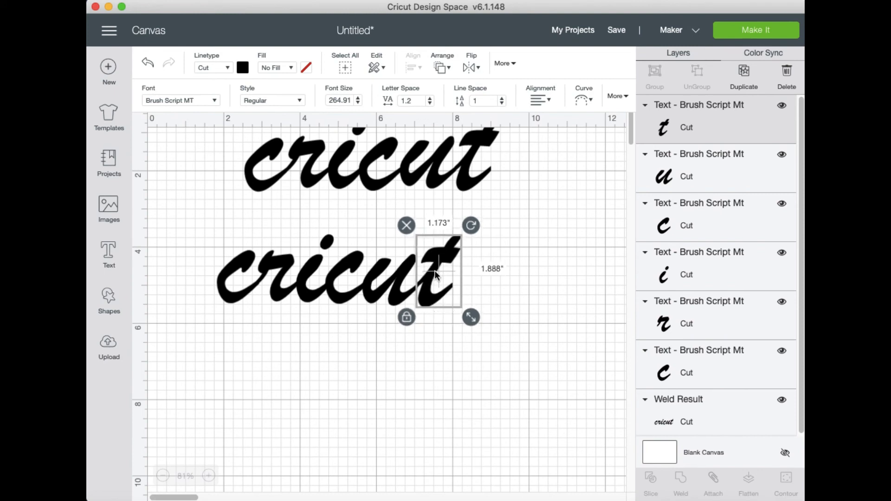
left_click(533, 284)
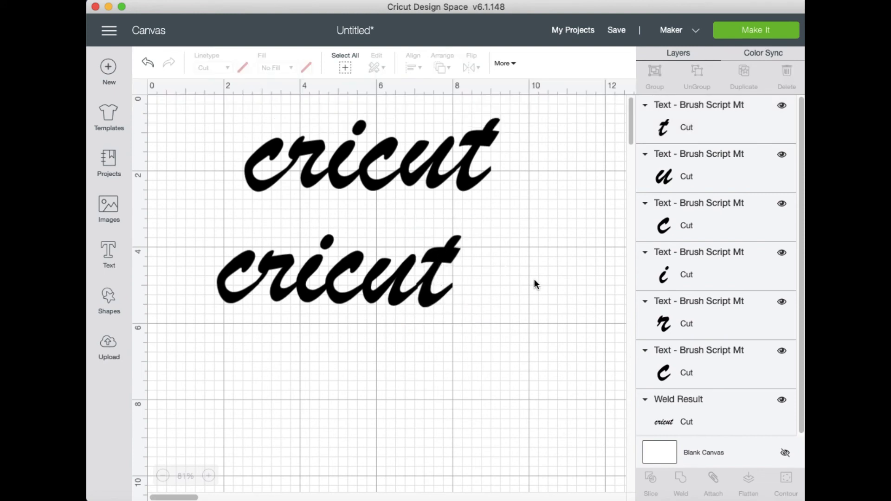
left_click(433, 297)
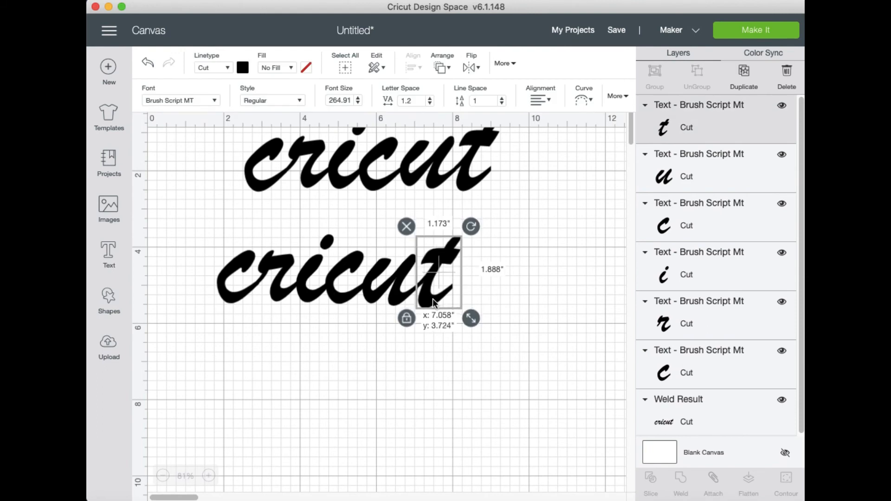
left_click(506, 294)
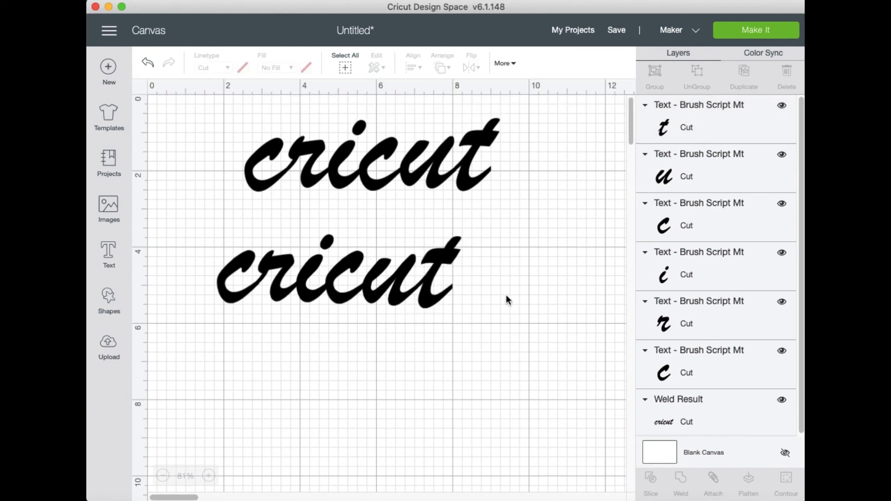
Weld the six letters of the lower word into one shape and place it directly beneath the upper cricut word
left_click_drag(484, 324, 208, 244)
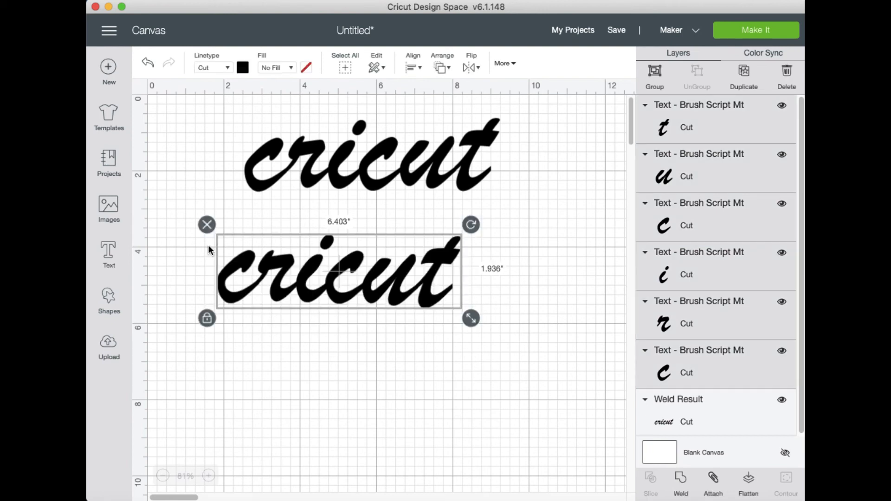
left_click(681, 480)
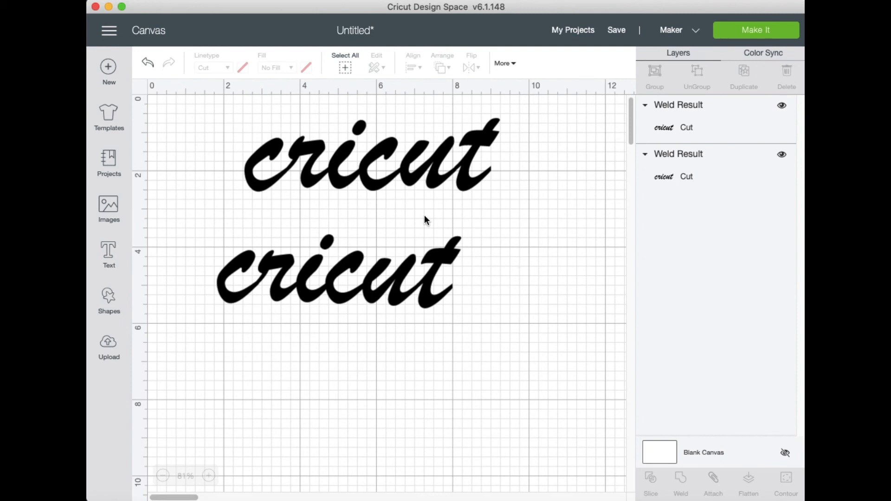
left_click(387, 280)
left_click_drag(388, 283, 419, 280)
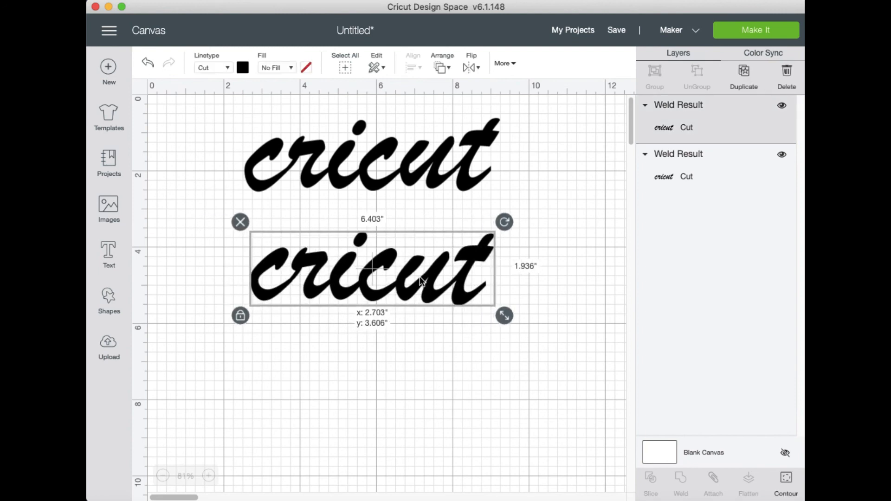
left_click(391, 377)
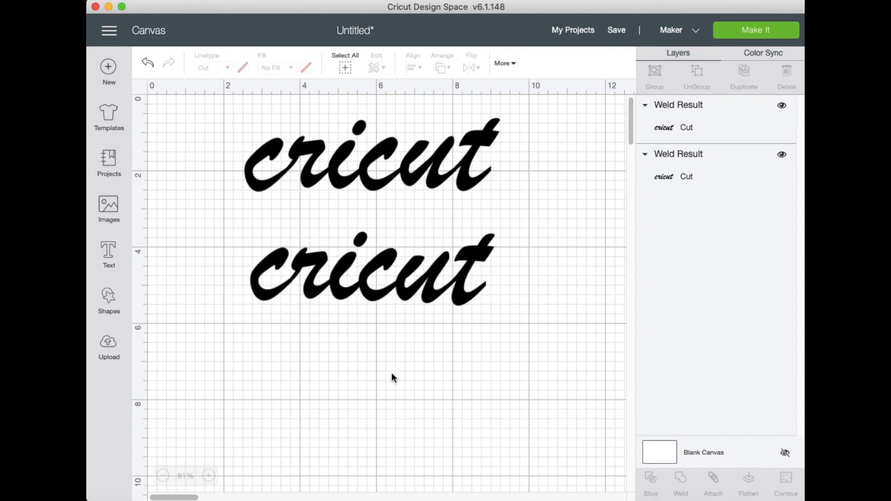